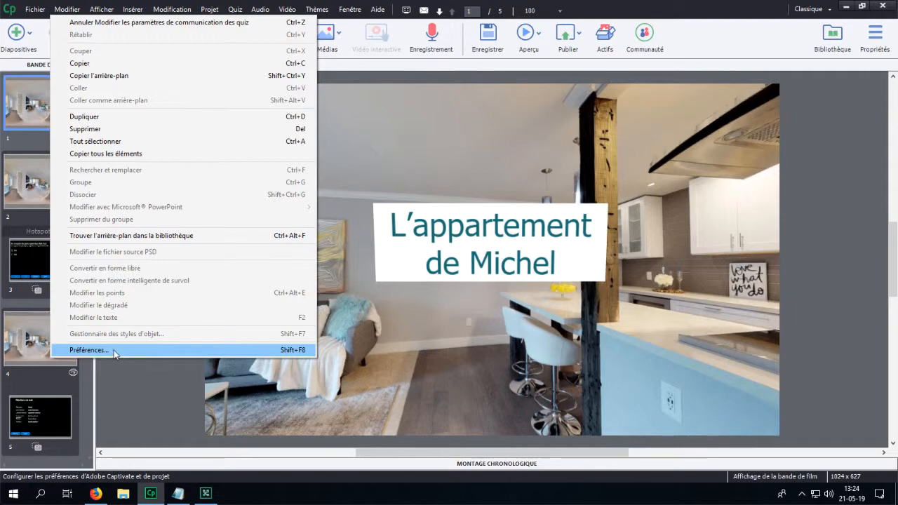
- Enable publishing of Adobe Connect metadata in the project's publish settings and save the preferences
left_click(89, 349)
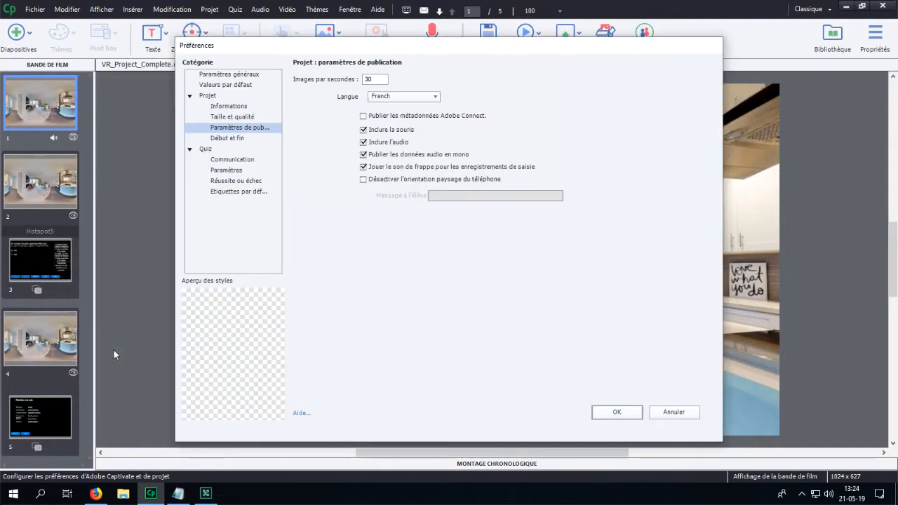
left_click(234, 130)
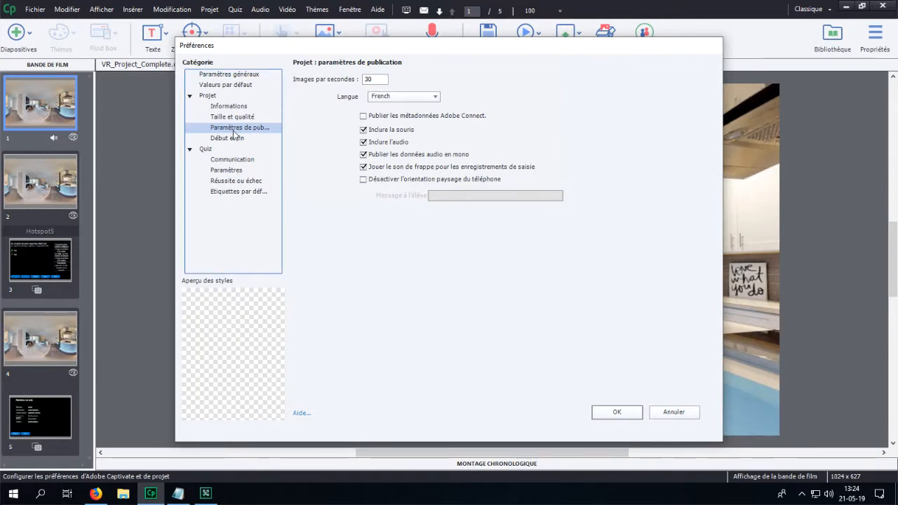
left_click(363, 117)
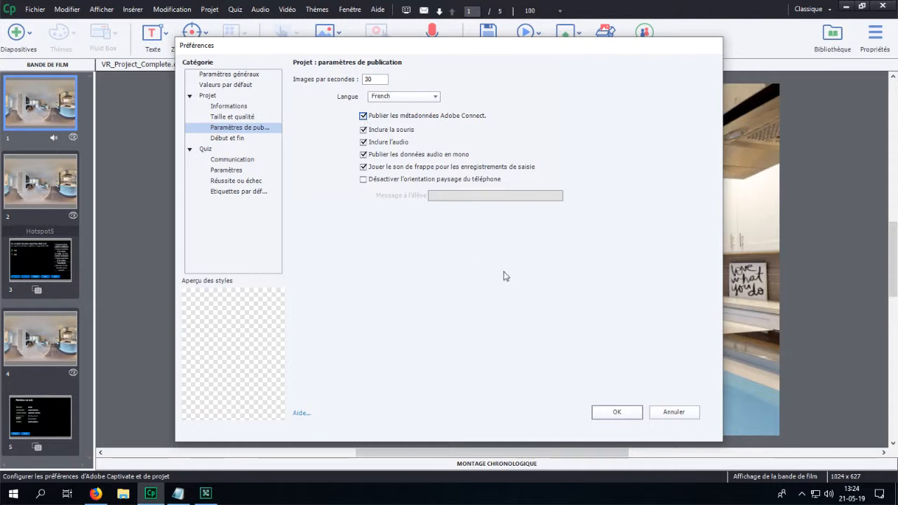
left_click(613, 412)
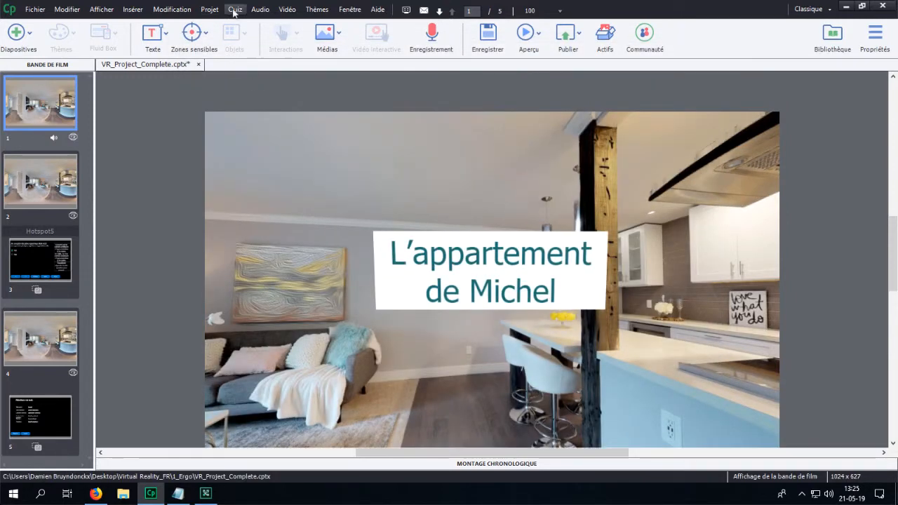
- Activate quiz reporting for the project and set the LMS to Adobe Connect
left_click(234, 11)
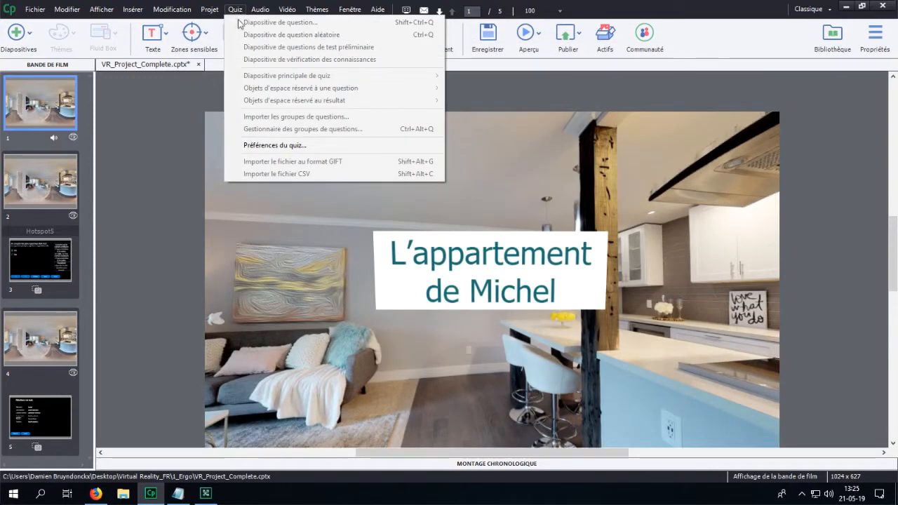
left_click(266, 147)
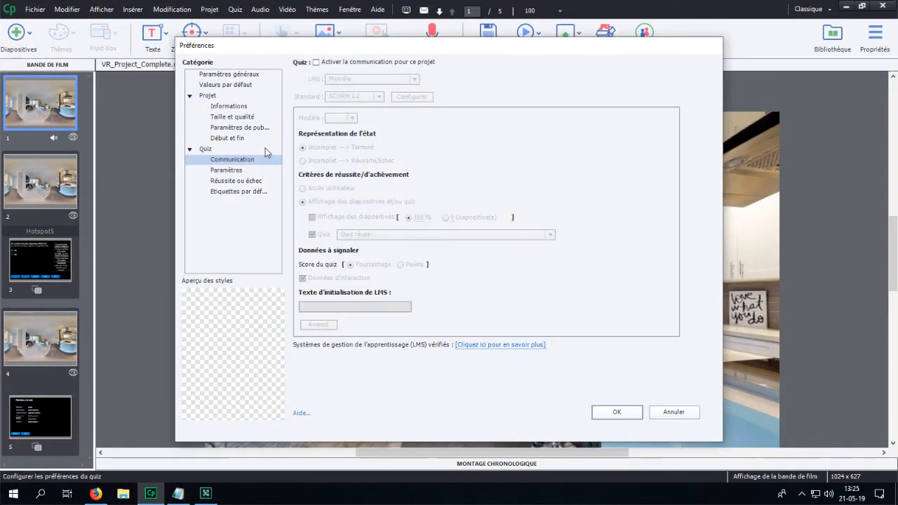
left_click(316, 62)
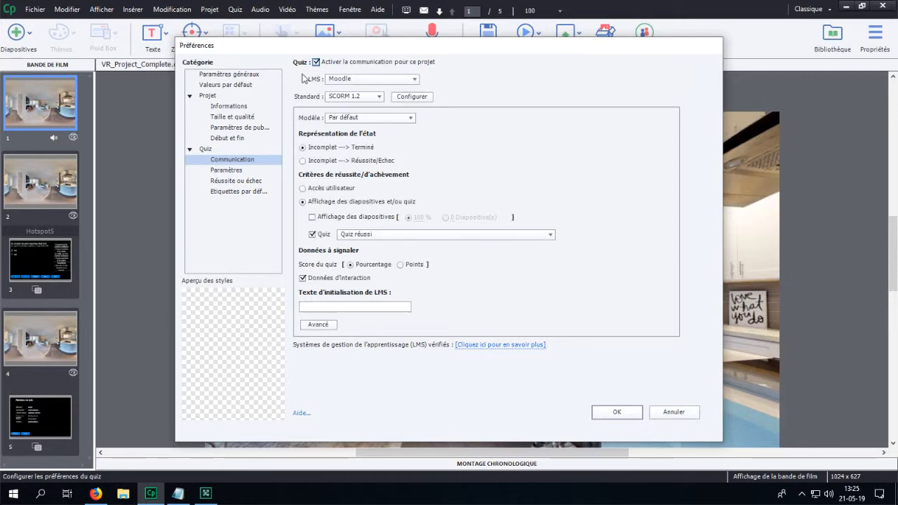
left_click(346, 81)
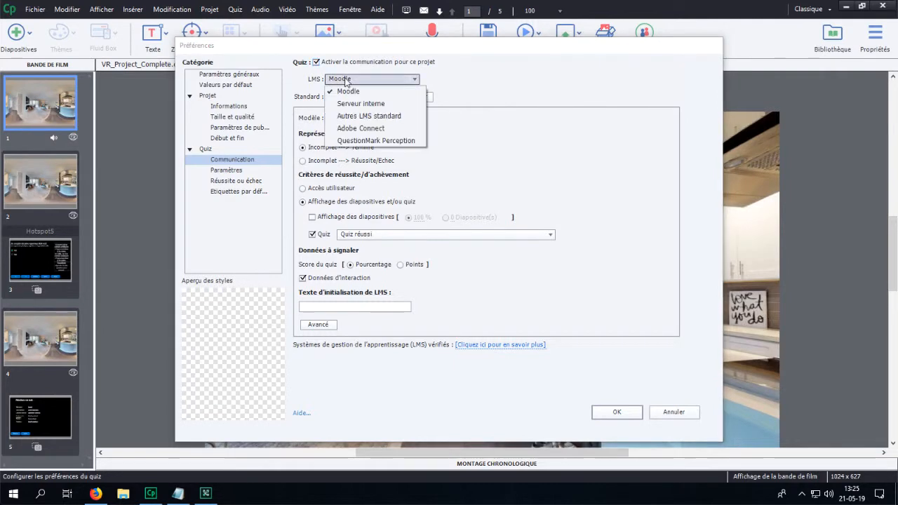
left_click(355, 129)
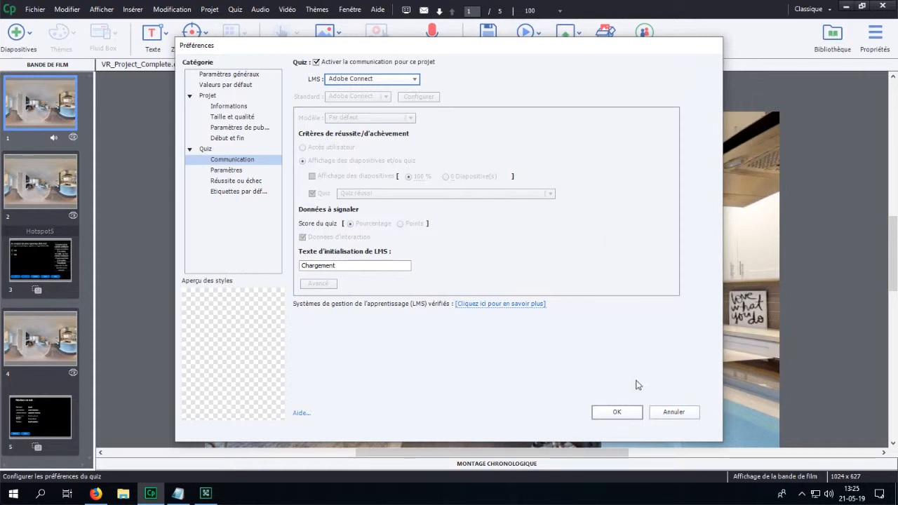
left_click(620, 417)
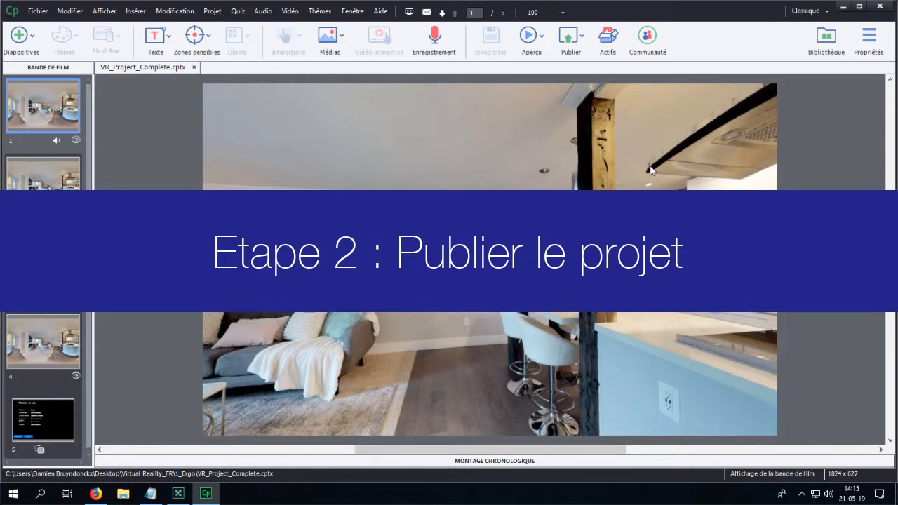
left_click(573, 42)
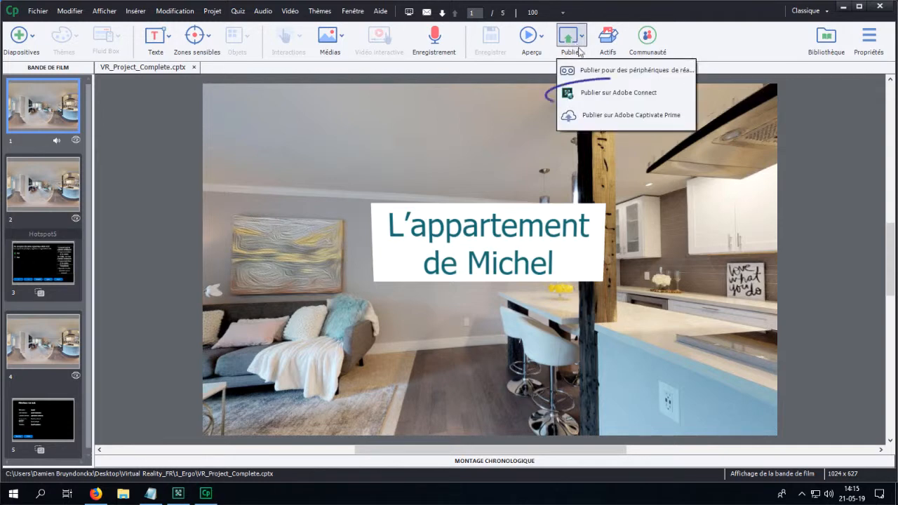
left_click(614, 99)
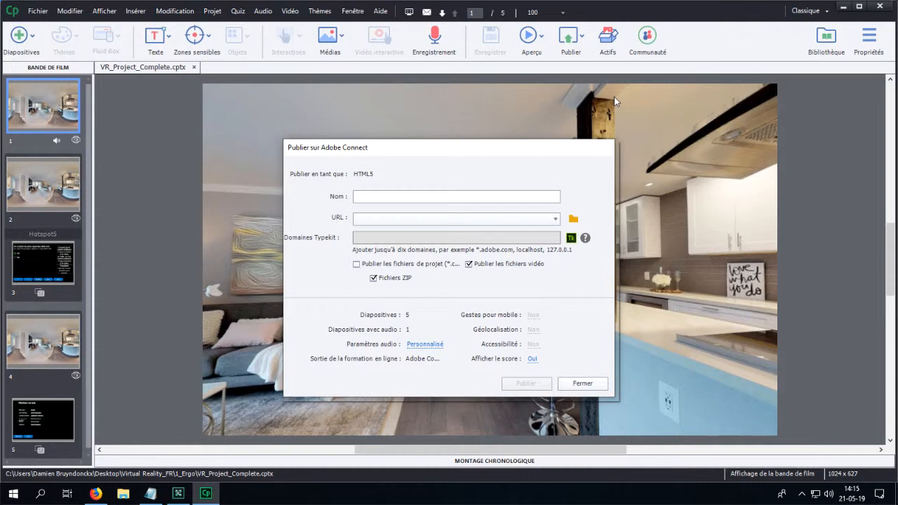
left_click(573, 219)
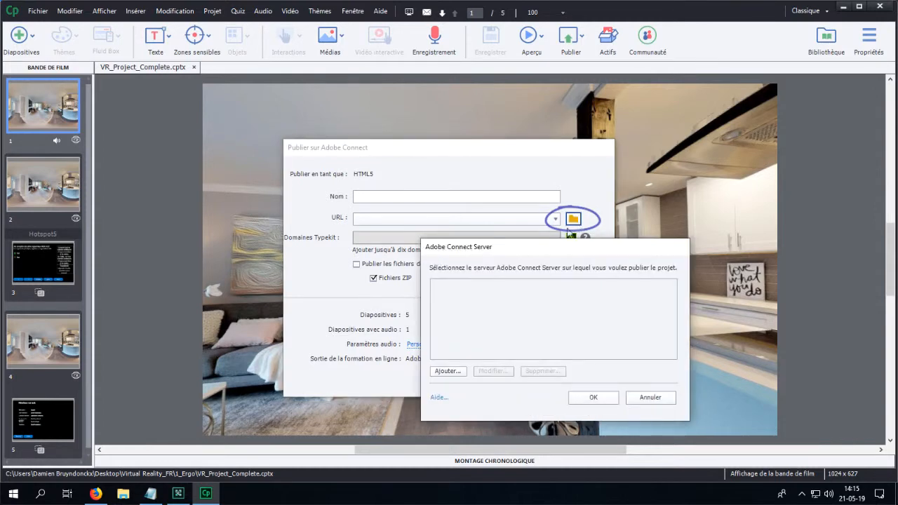
left_click_drag(556, 242, 526, 171)
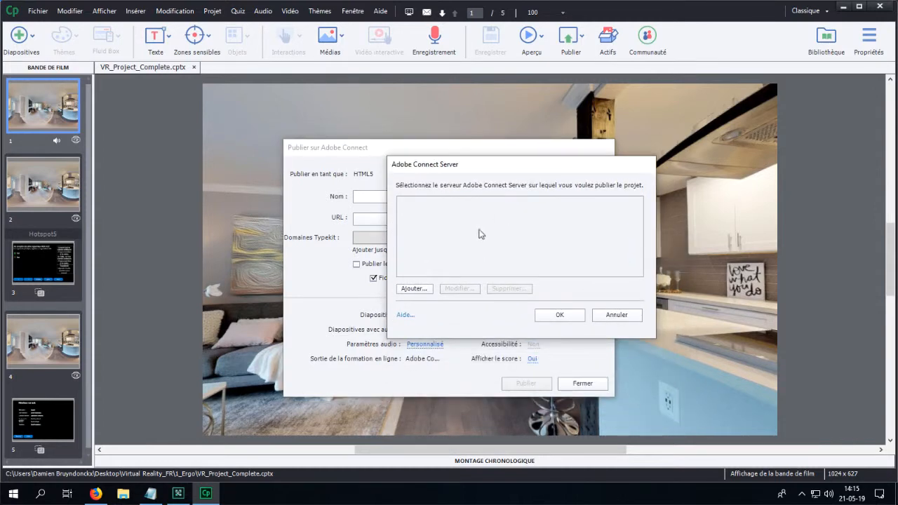
left_click(415, 289)
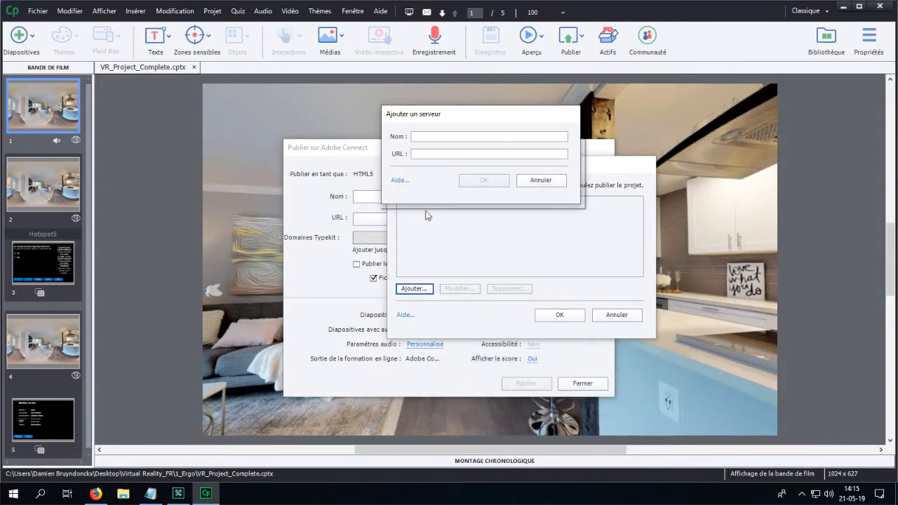
left_click(423, 136)
type("Mon serveur Connect")
left_click(419, 152)
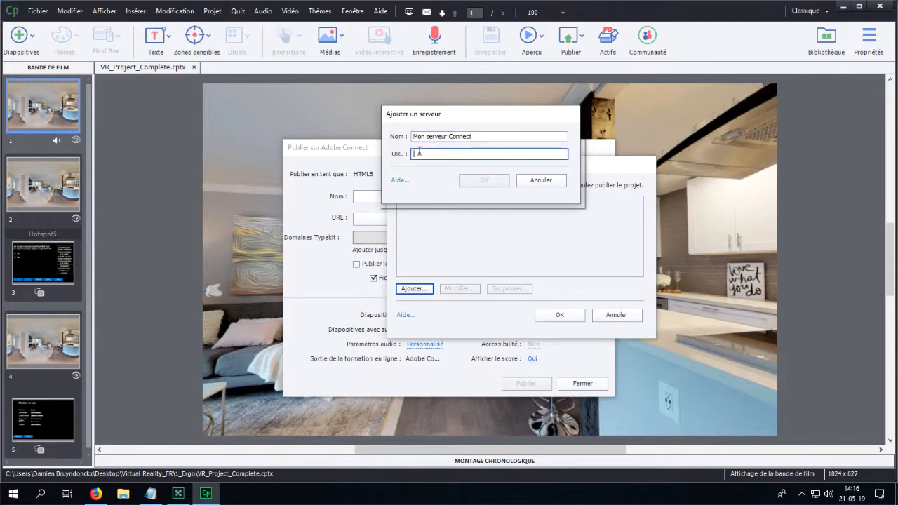
type("https://meet25271633.adobeconnect.com")
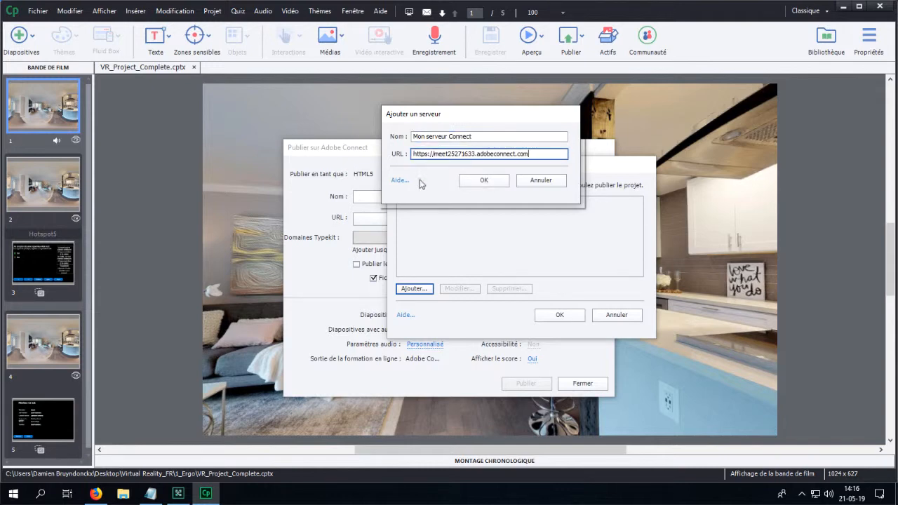
left_click(484, 180)
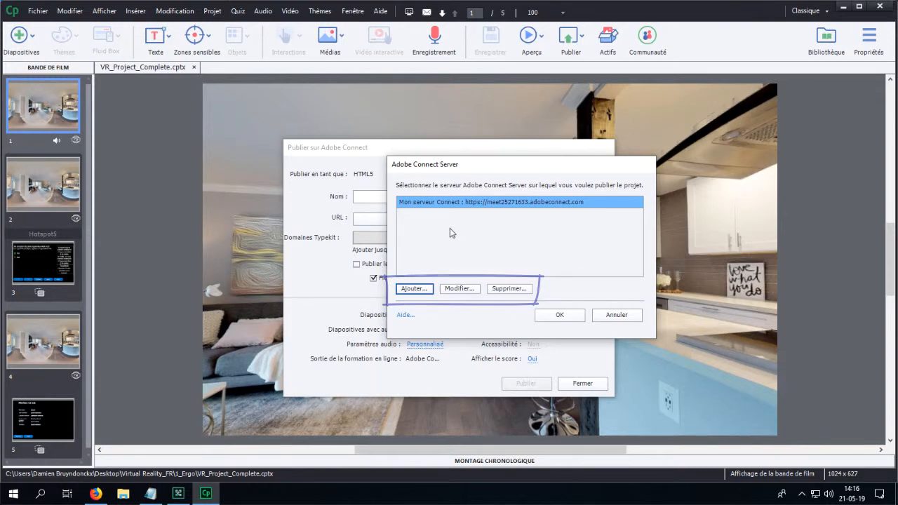
- Review the saved name and URL of the "Mon serveur Connect" entry and select it as the publishing server
left_click(457, 289)
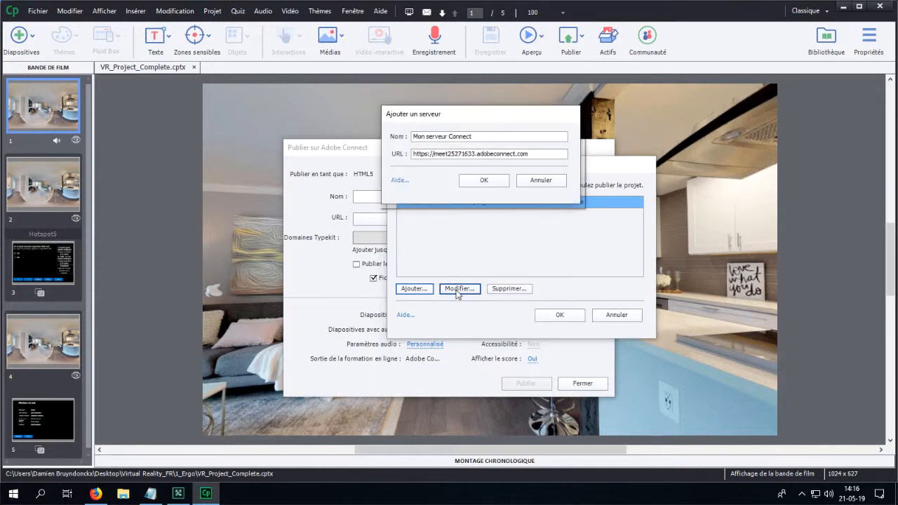
left_click(486, 183)
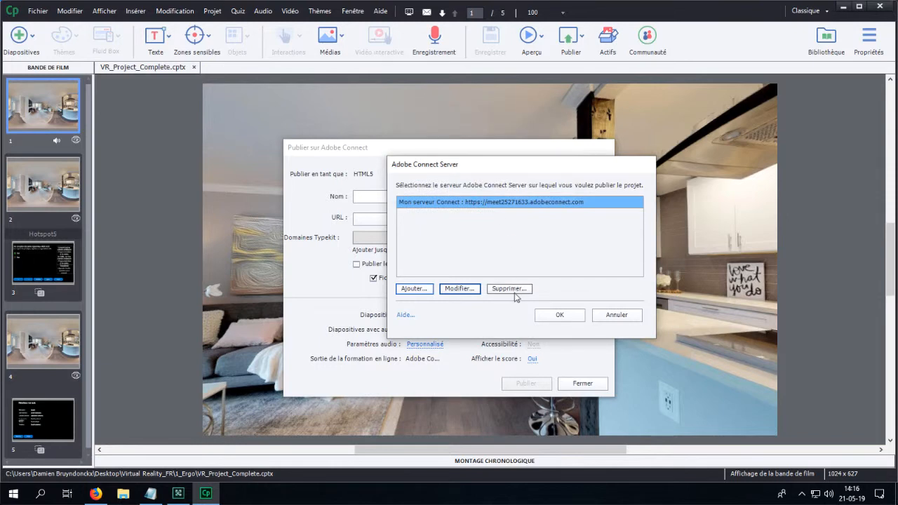
left_click(558, 316)
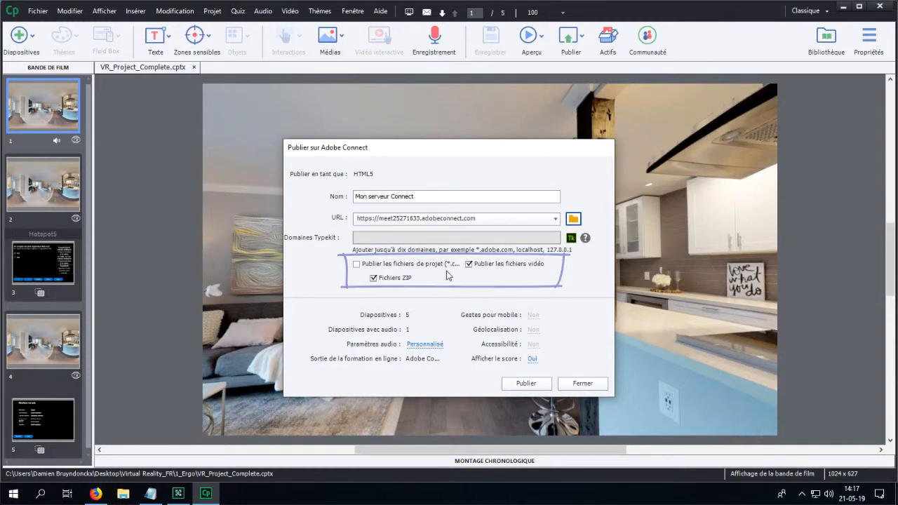
- Turn off publishing of project files, video files and ZIP files, and publish to the Adobe Connect server
left_click(356, 266)
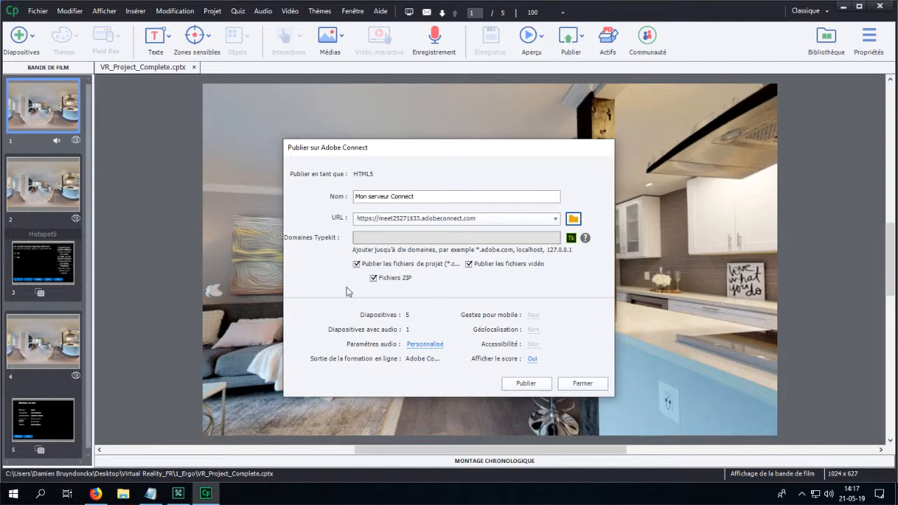
left_click(356, 265)
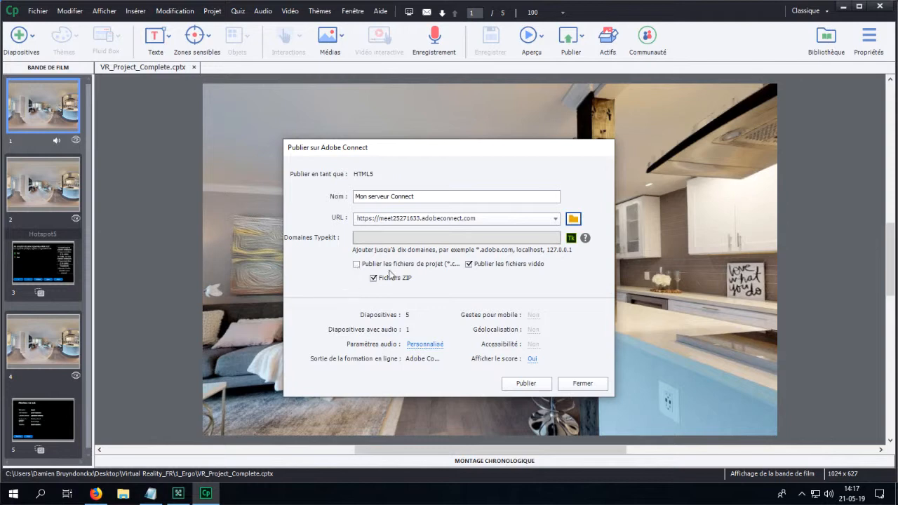
left_click(469, 265)
left_click(372, 279)
left_click(526, 386)
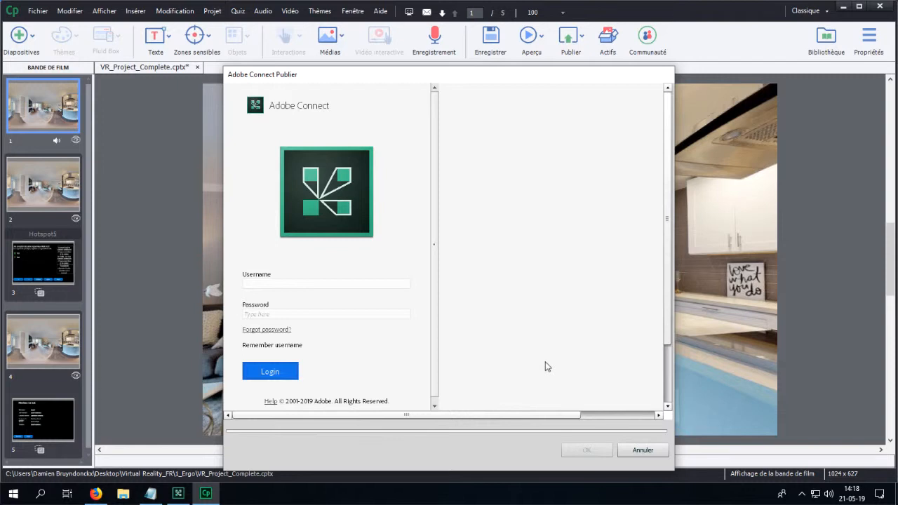
- Log in to the Adobe Connect server with the account username and password
left_click(293, 282)
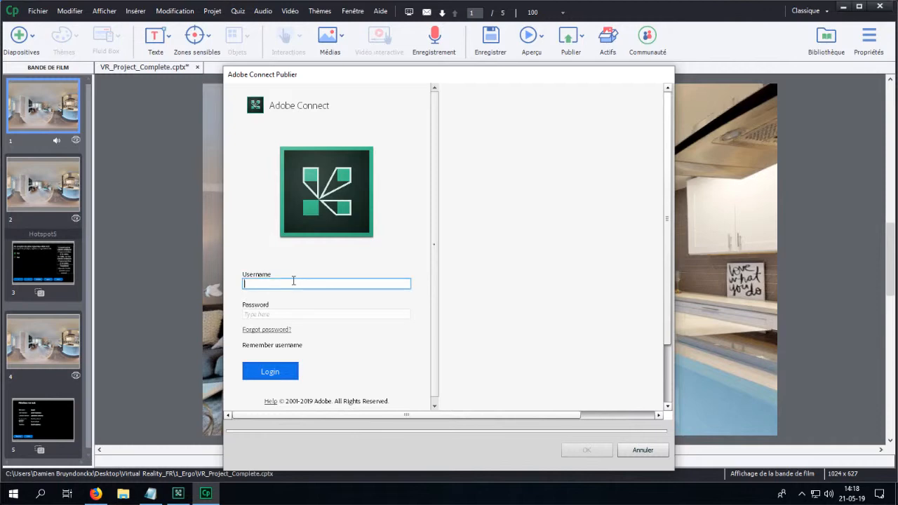
type("damien")
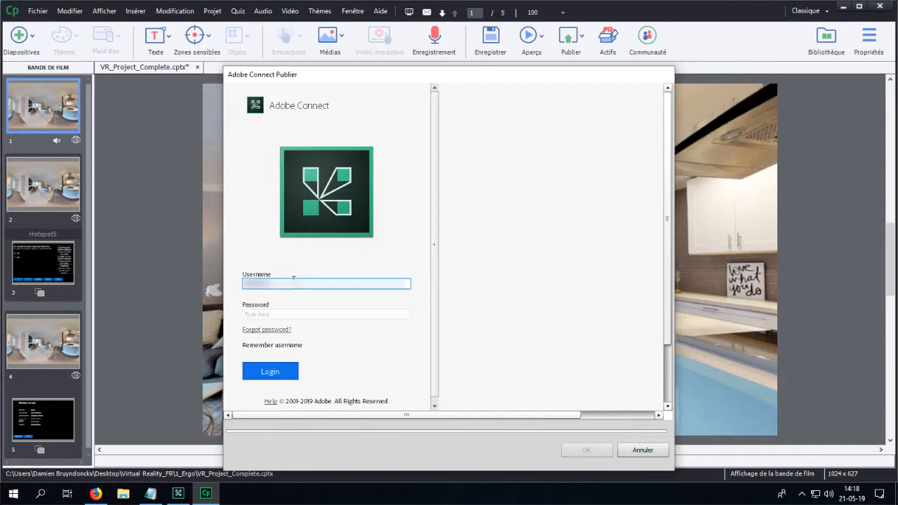
type("[illegible]")
key("Tab")
type("************")
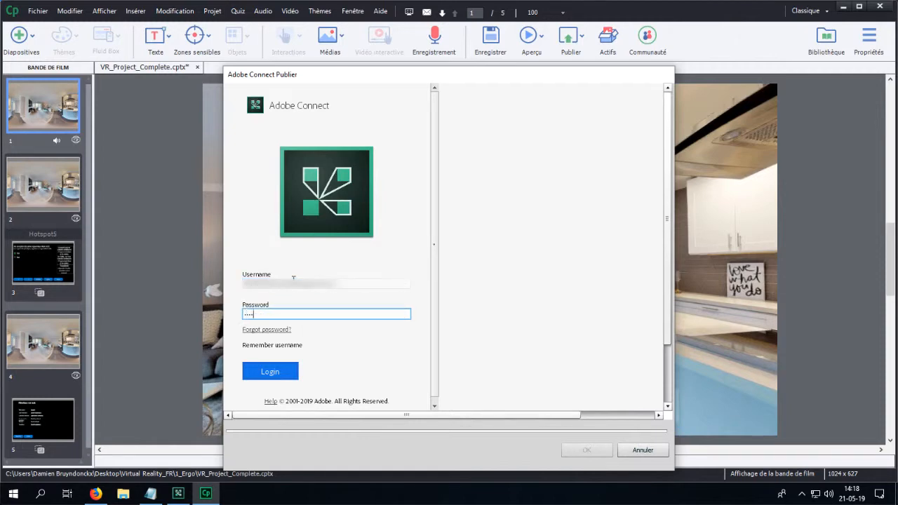
left_click(277, 373)
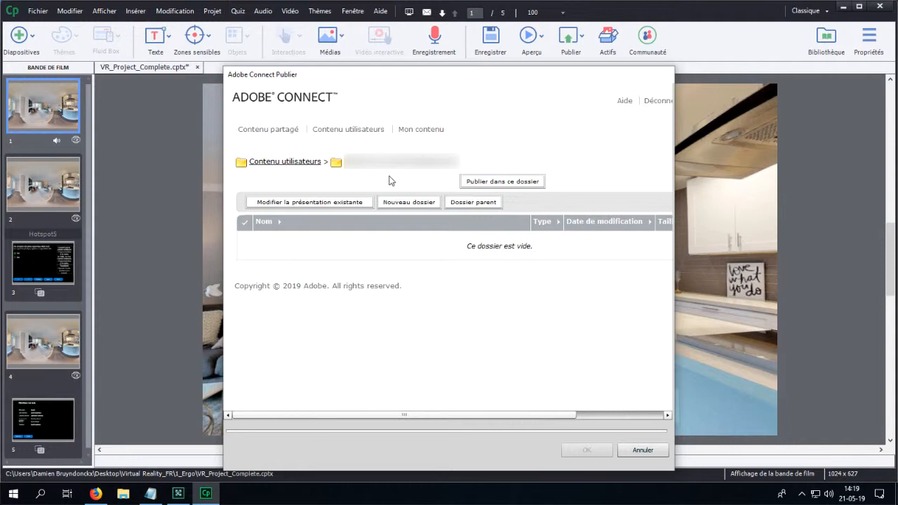
- Publish into the current user folder with the title "L'appartement de Michel" and the custom URL "appart"
left_click(504, 184)
left_click(398, 160)
type("L'")
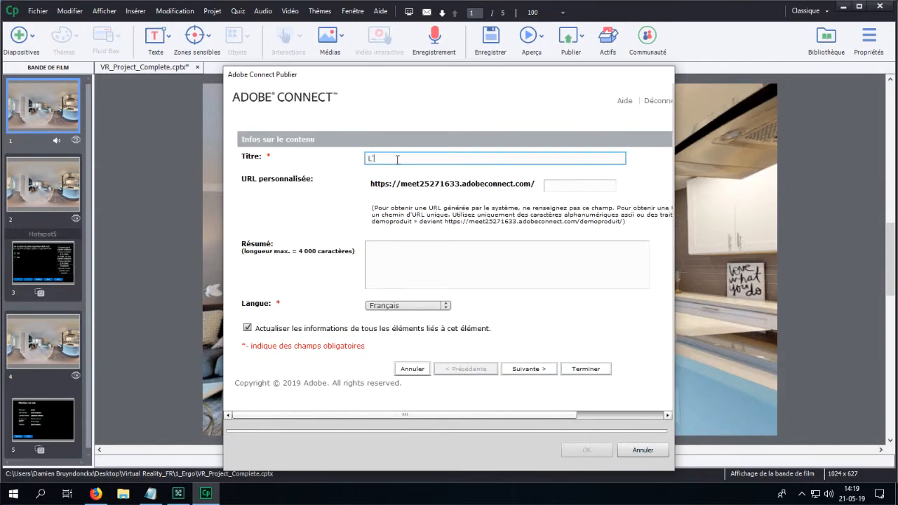
type("appartement de Michel")
left_click(550, 187)
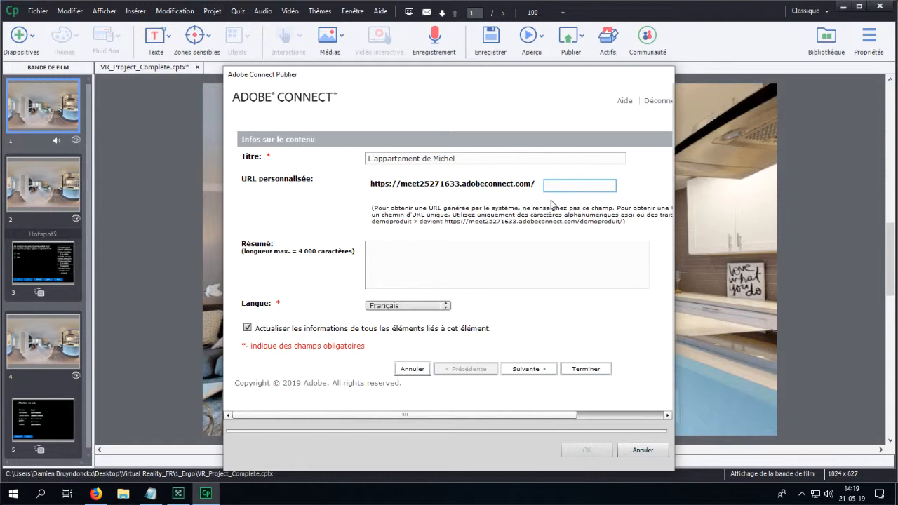
type("appart")
left_click(533, 370)
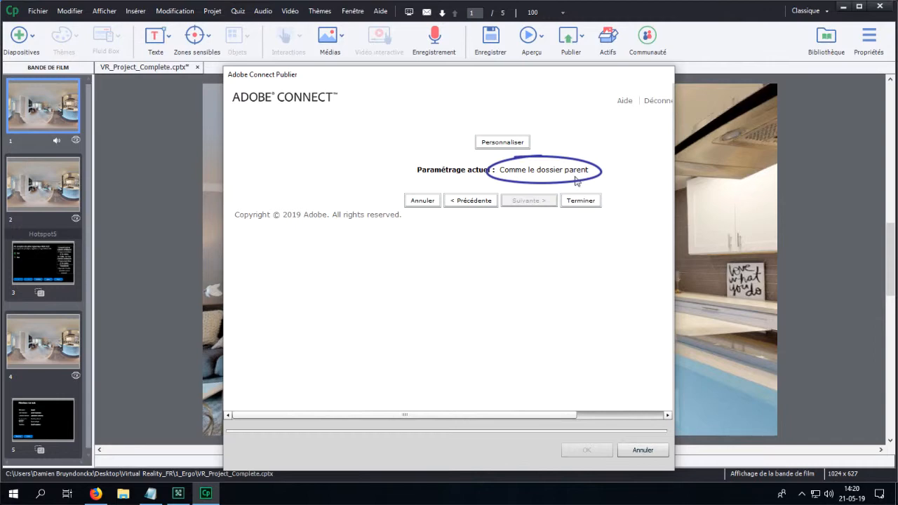
- Customize the content permissions to allow public viewing, finish the publication and acknowledge it
left_click(503, 143)
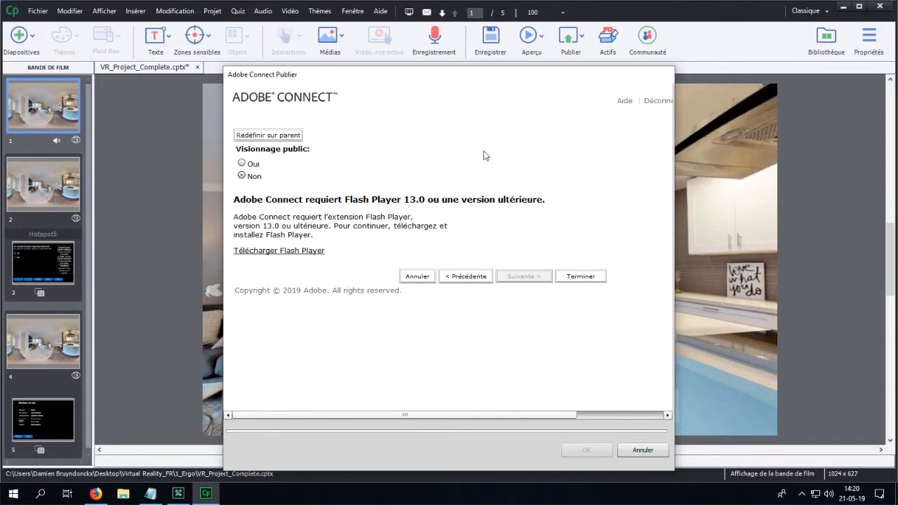
left_click(242, 163)
left_click(581, 278)
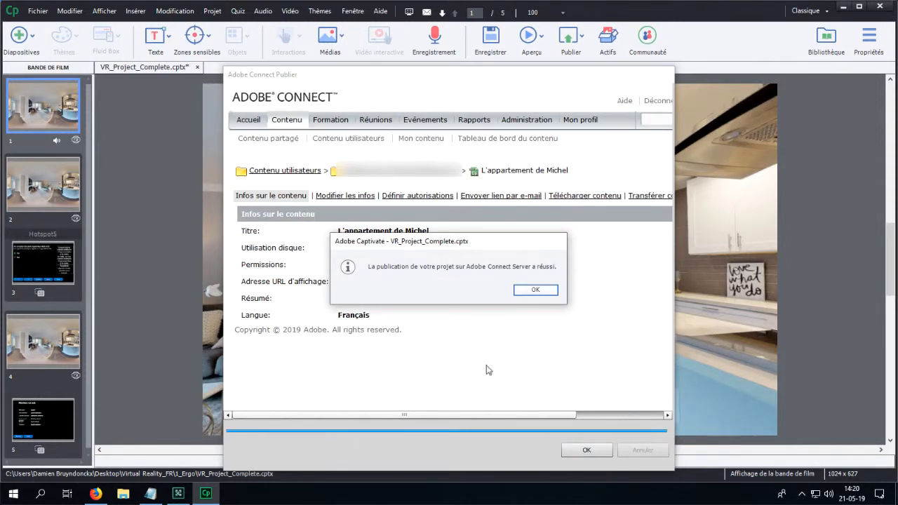
left_click(541, 292)
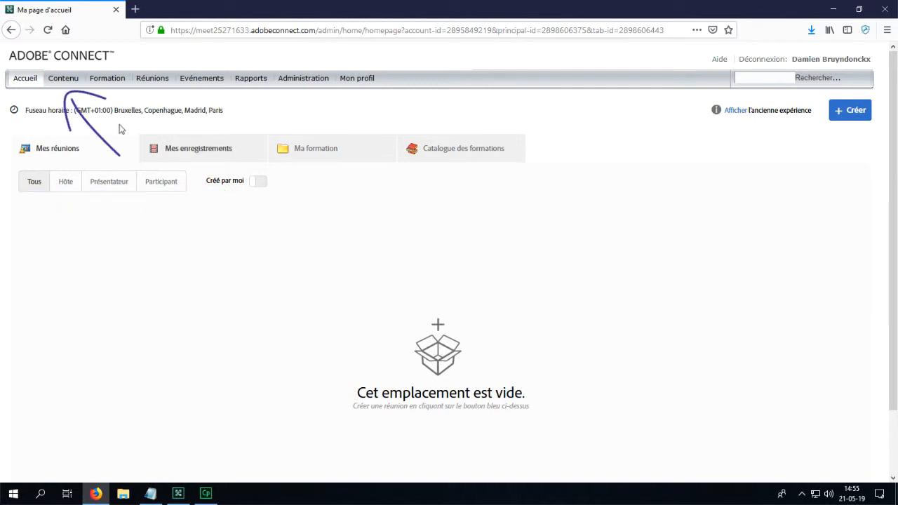
- Open the information page of "L'appartement de Michel" in the personal content and copy its viewing URL
left_click(65, 81)
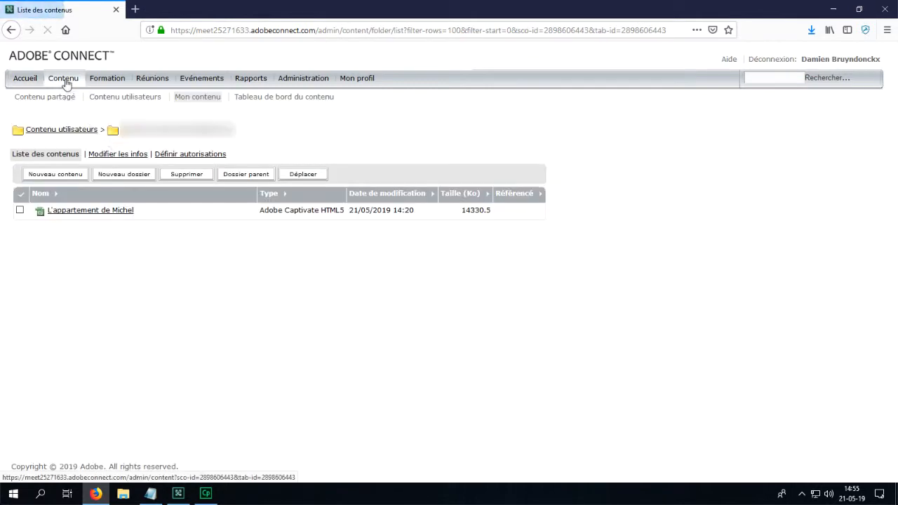
left_click(83, 211)
left_click_drag(114, 247, 311, 251)
key("ctrl+c")
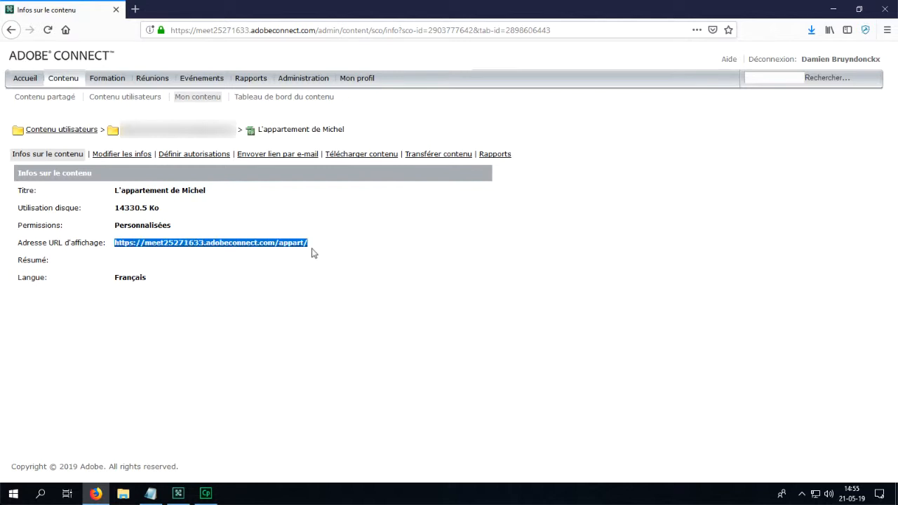
right_click(271, 247)
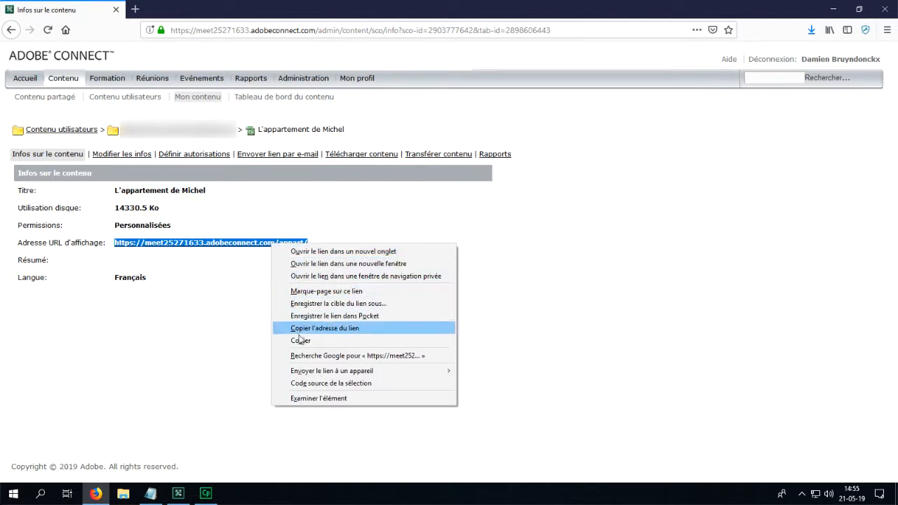
left_click(299, 340)
- Load the copied URL in a new browser tab, play the published project and pause it
left_click(136, 9)
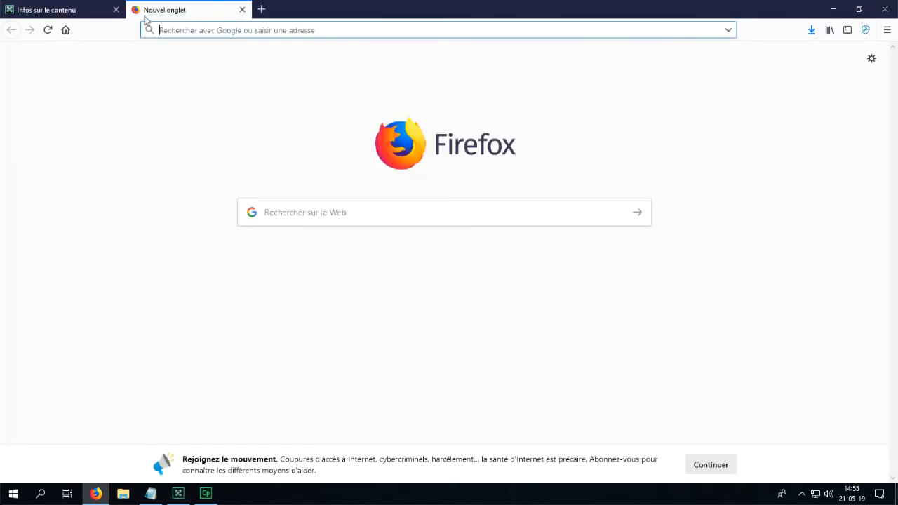
key("ctrl+v")
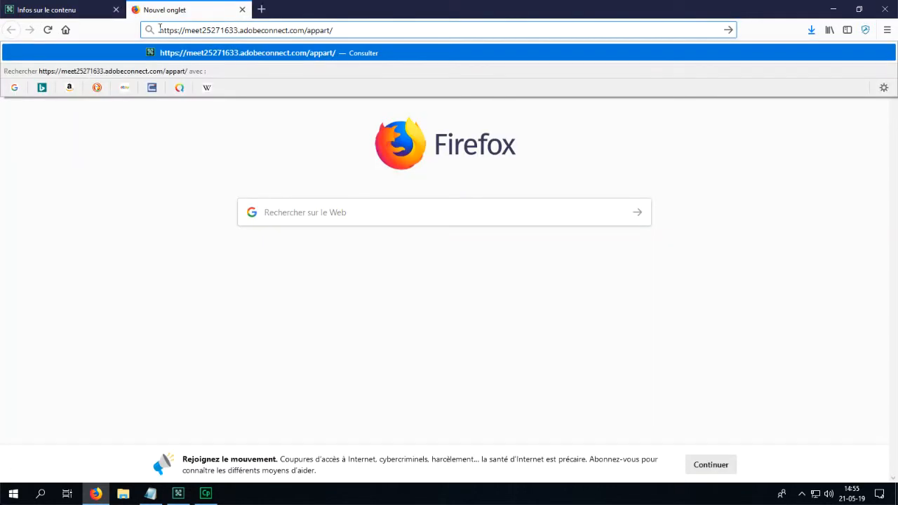
key("Return")
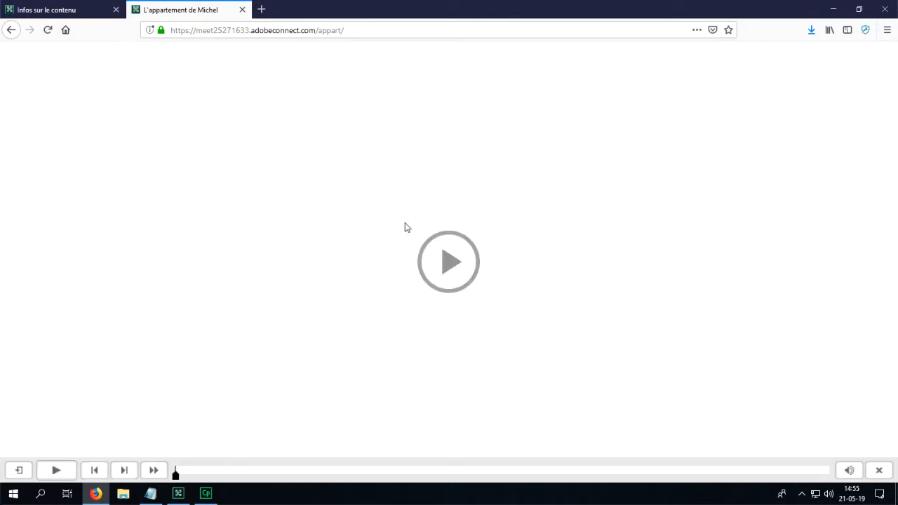
left_click(451, 259)
left_click(56, 470)
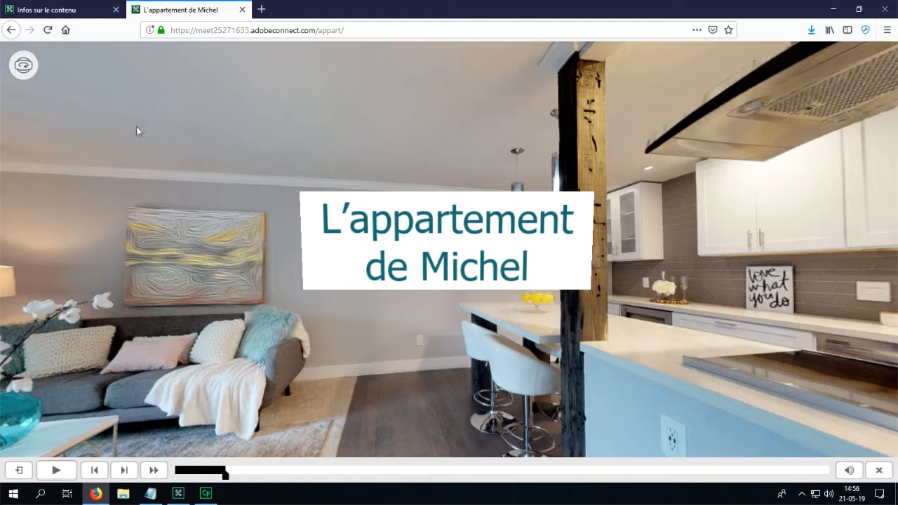
- Return to the Adobe Connect site and start a new course named "Immobilier" with the custom URL "immo" and no closing date
left_click(73, 11)
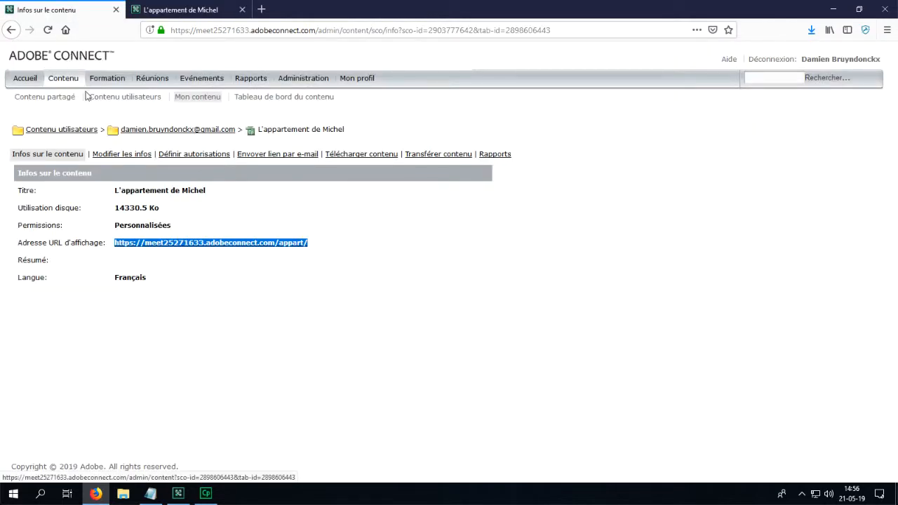
left_click(105, 83)
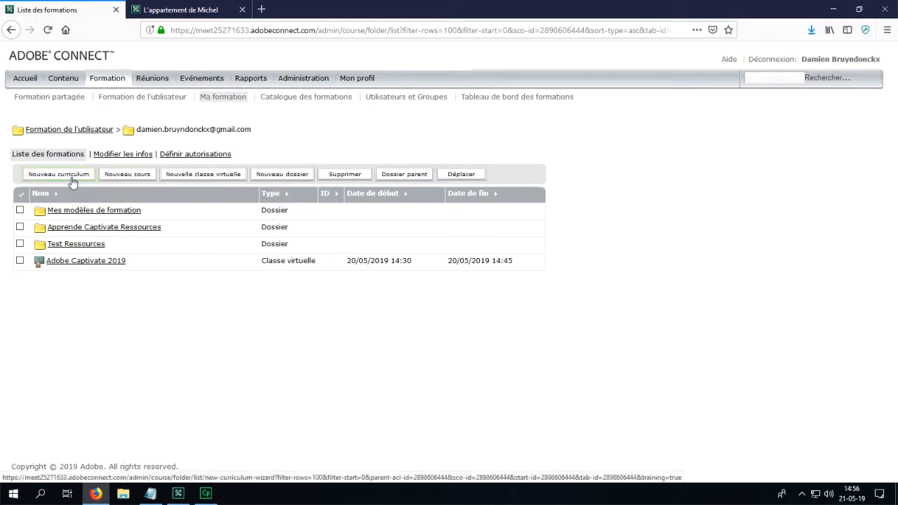
left_click(126, 177)
left_click(151, 162)
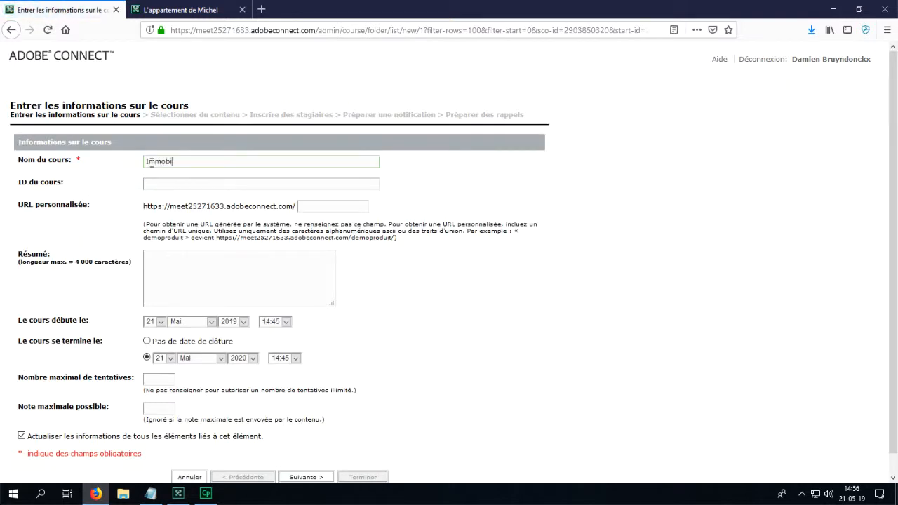
left_click(338, 211)
type("immo")
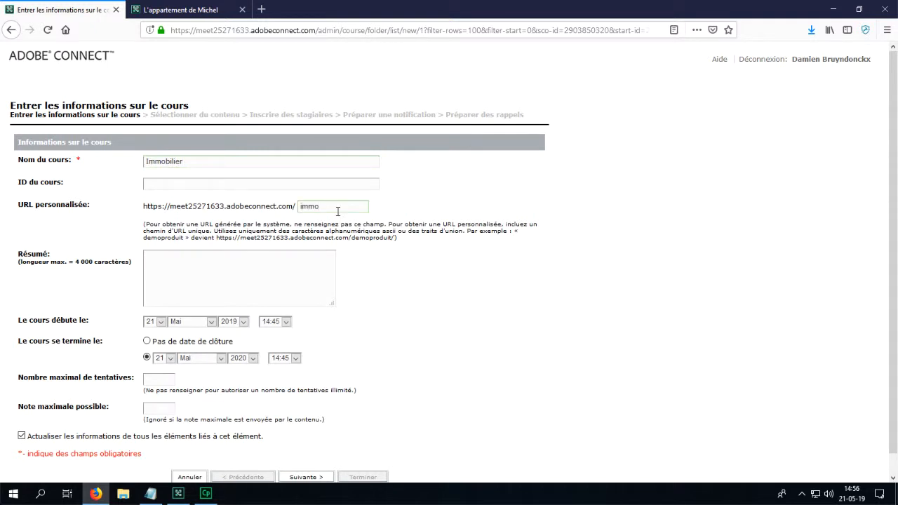
left_click(146, 341)
scroll(267, 421, "down", 1)
left_click(298, 457)
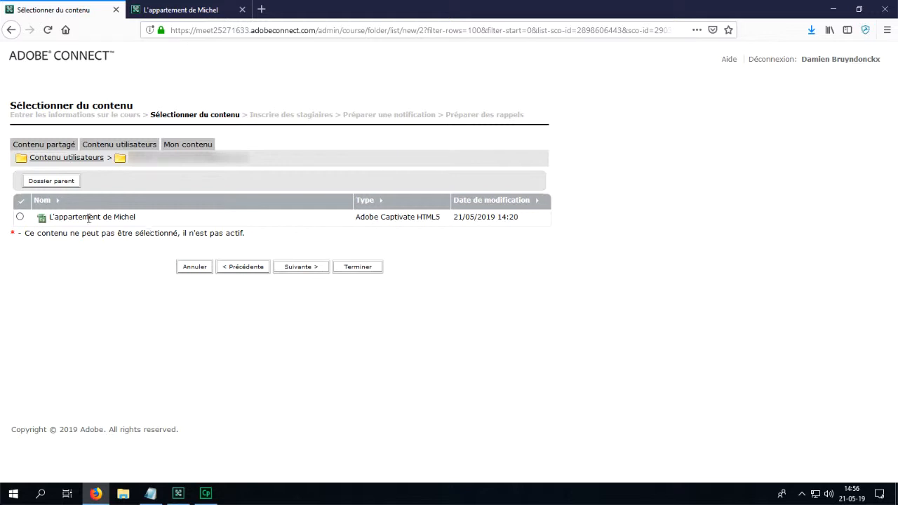
- Choose "L'appartement de Michel" as the course content and finish creating the course without enrolling any trainees
left_click(19, 216)
left_click(308, 271)
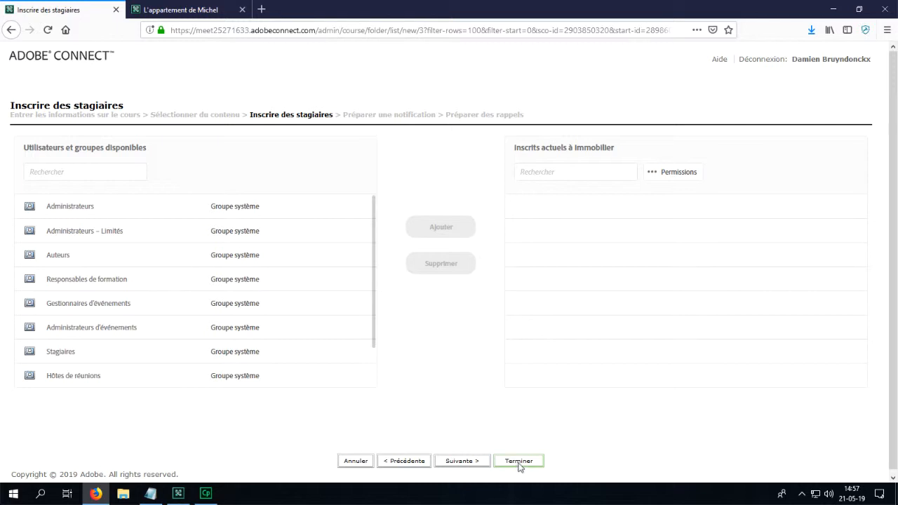
left_click(519, 461)
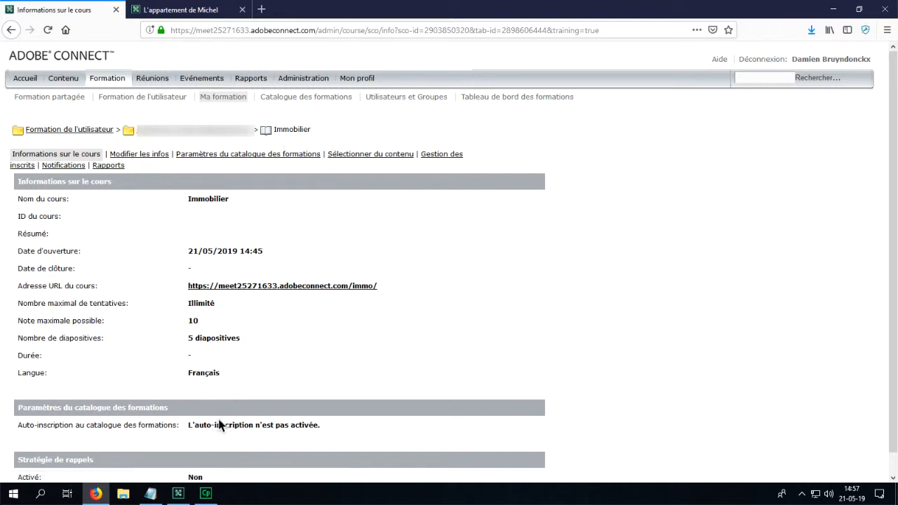
- Switch to the Adobe Connect meeting, share the document "L'appartement de Michel" from the personal content, and return to Firefox
left_click(179, 494)
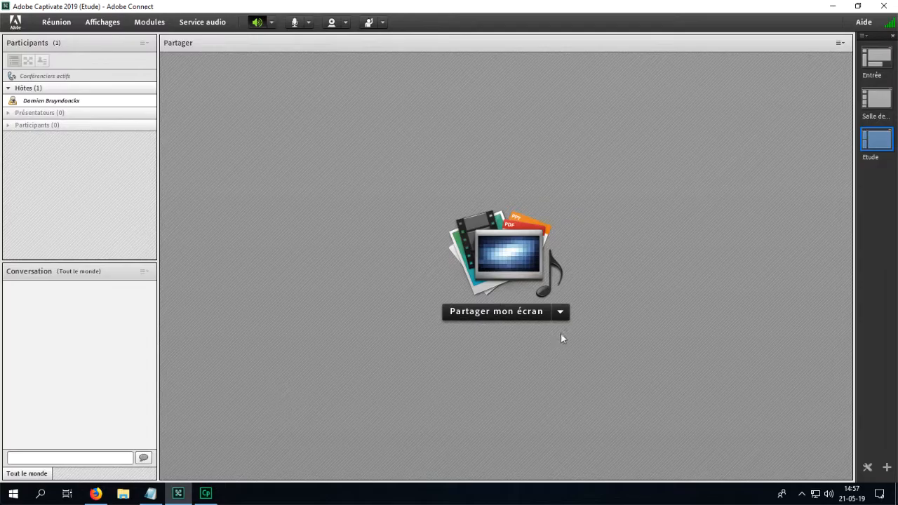
left_click(561, 313)
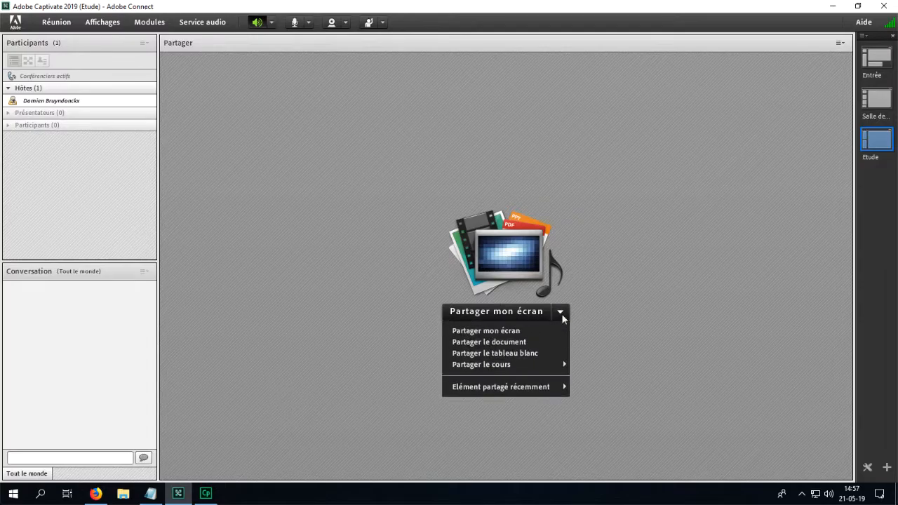
left_click(525, 341)
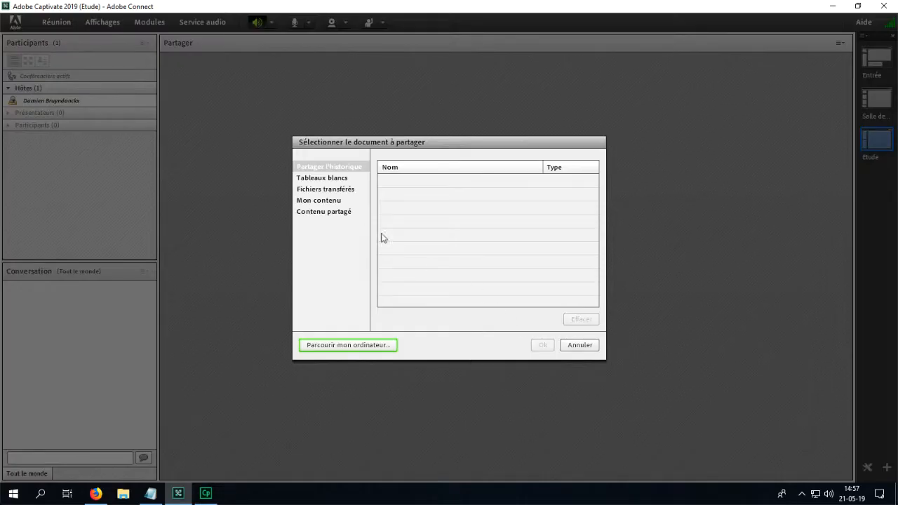
left_click(325, 202)
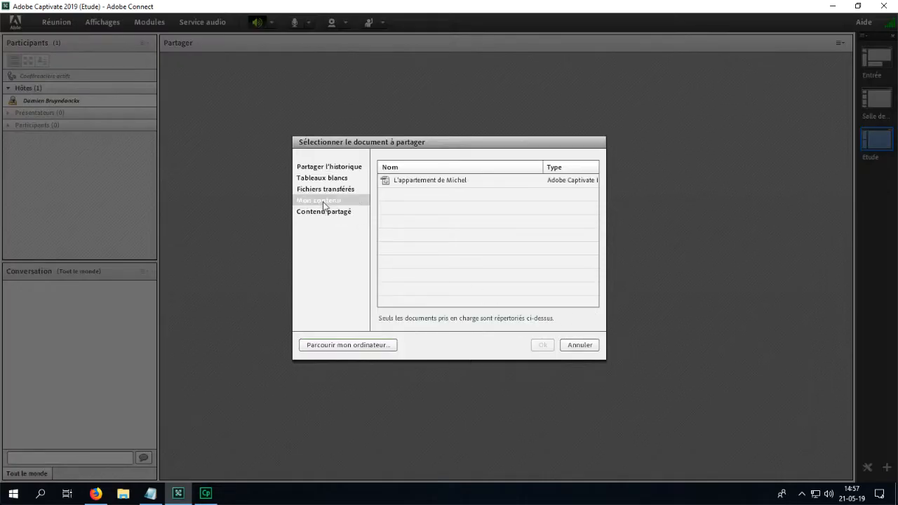
left_click(414, 186)
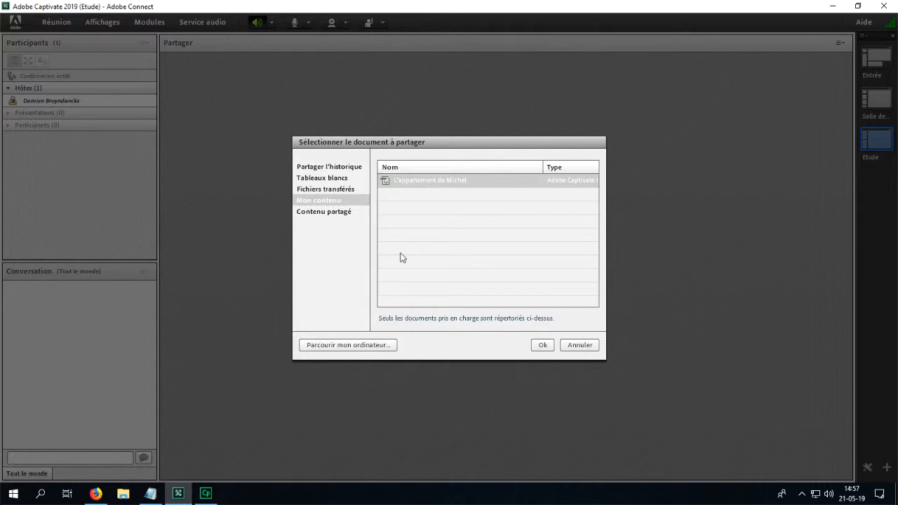
left_click(542, 348)
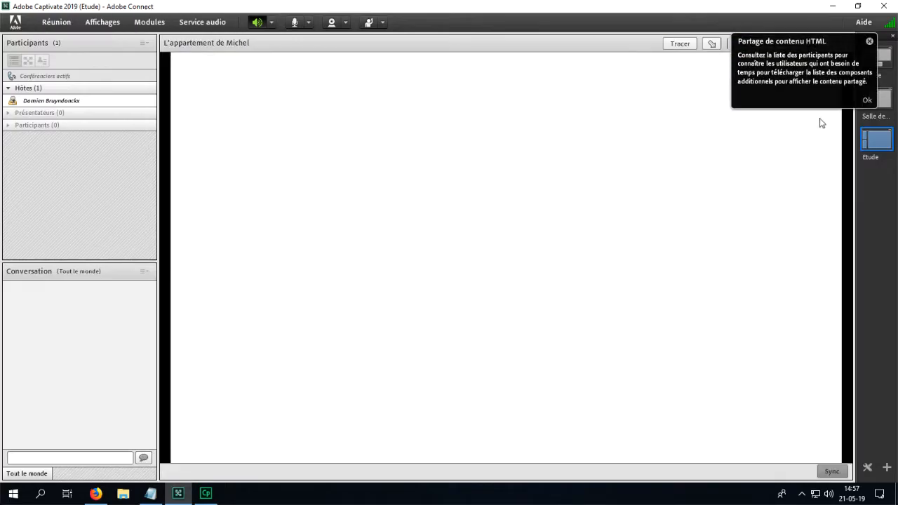
left_click(867, 101)
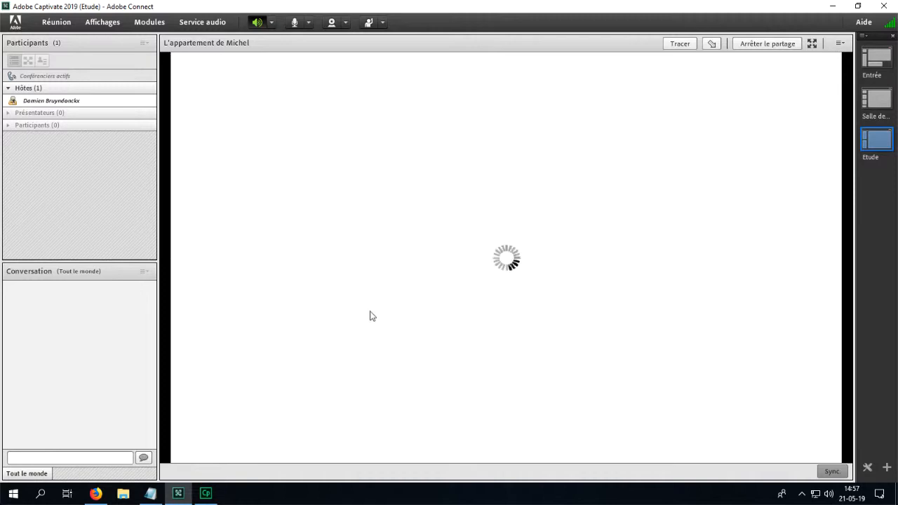
left_click(96, 494)
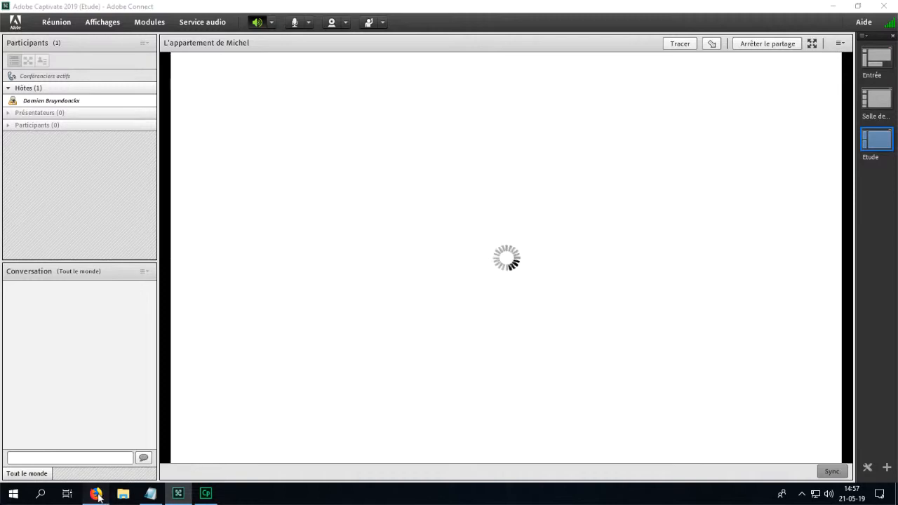